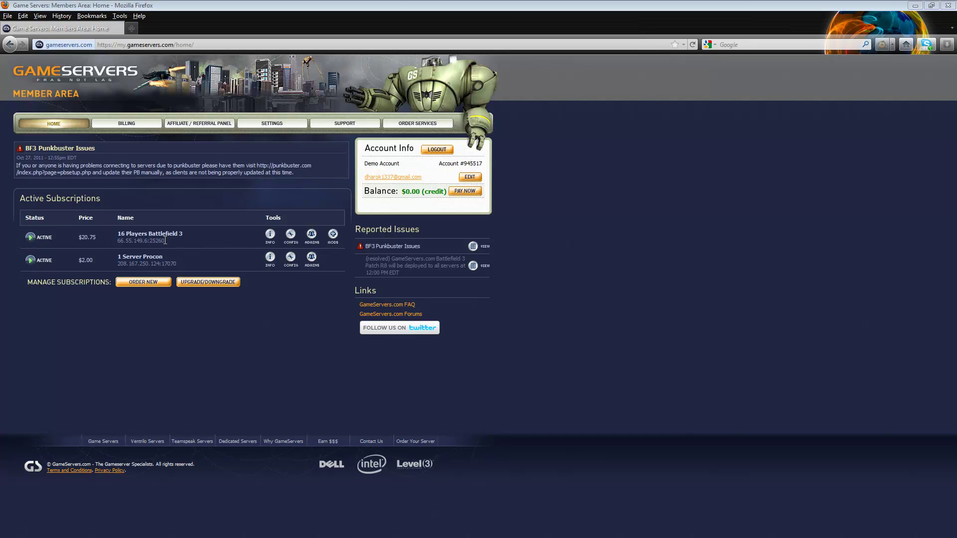
Select the 16 Players Battlefield 3 address 66.55.149.6:25260 to copy it.
{"action": "left_click_drag", "start_coordinate": [165, 241], "coordinate": [119, 242]}
{"action": "key", "text": "ctrl+c"}
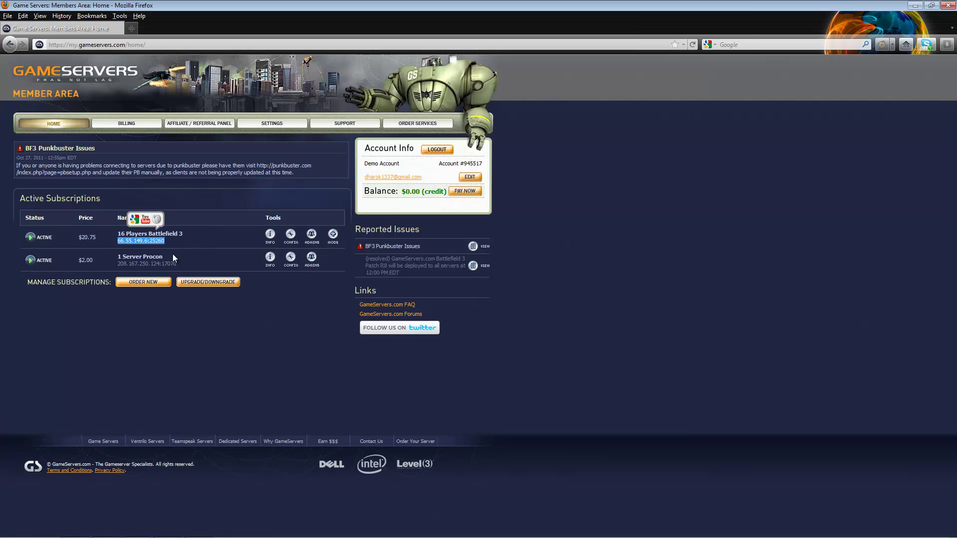
Add server IP 66.55.149.6, port 25260 and the RCon password to the Procon layer configuration.
{"action": "left_click", "coordinate": [294, 262]}
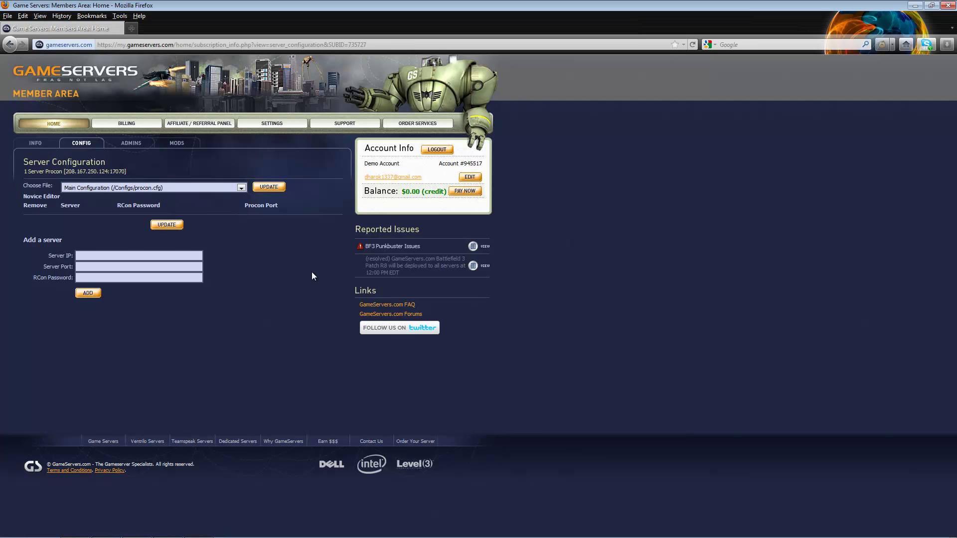
{"action": "left_click", "coordinate": [109, 256]}
{"action": "key", "text": "ctrl+v"}
{"action": "left_click_drag", "start_coordinate": [130, 255], "coordinate": [108, 256]}
{"action": "key", "text": "ctrl+x"}
{"action": "key", "text": "Tab"}
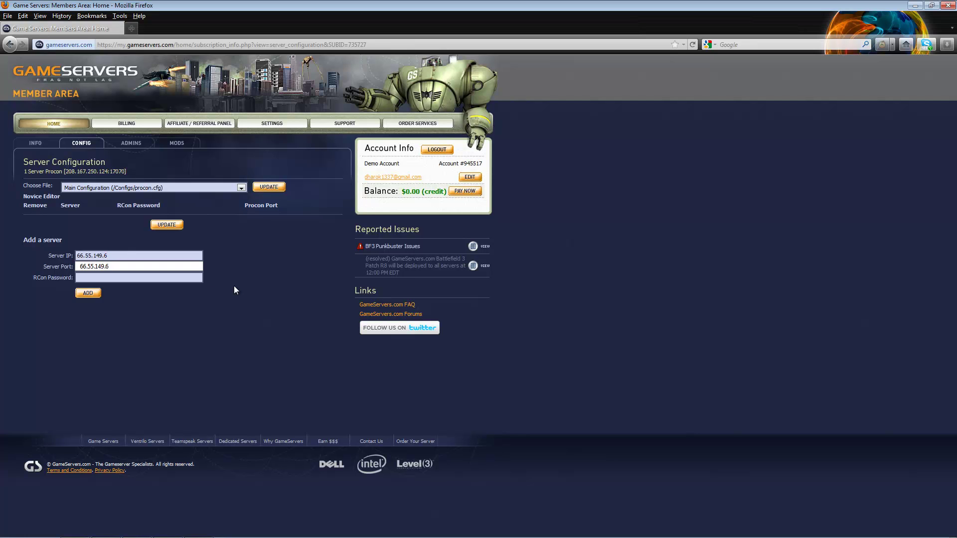
{"action": "key", "text": "Tab"}
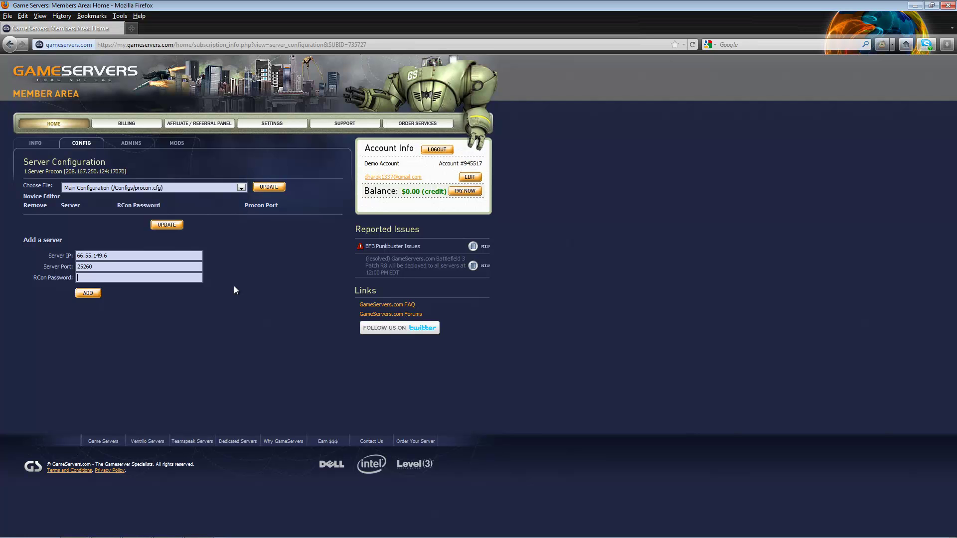
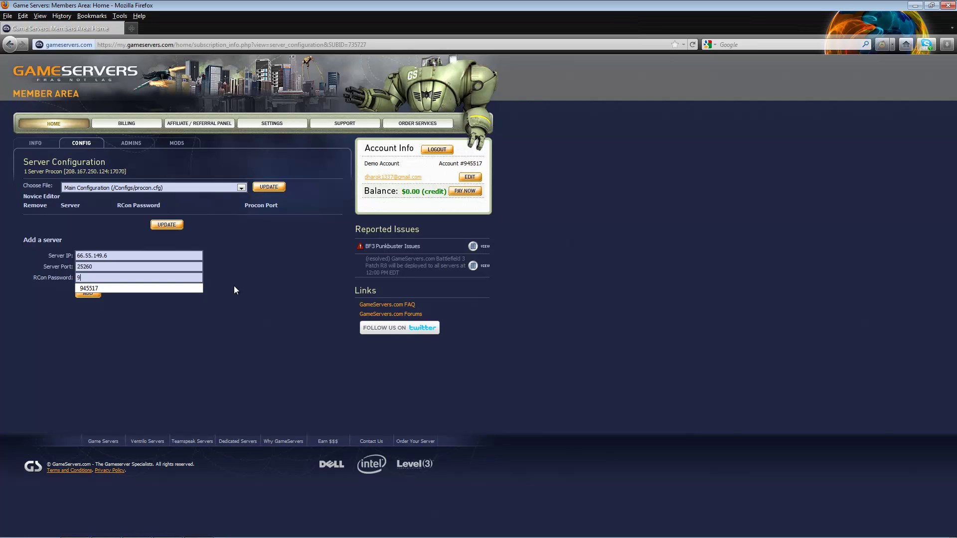
{"action": "left_click", "coordinate": [90, 294]}
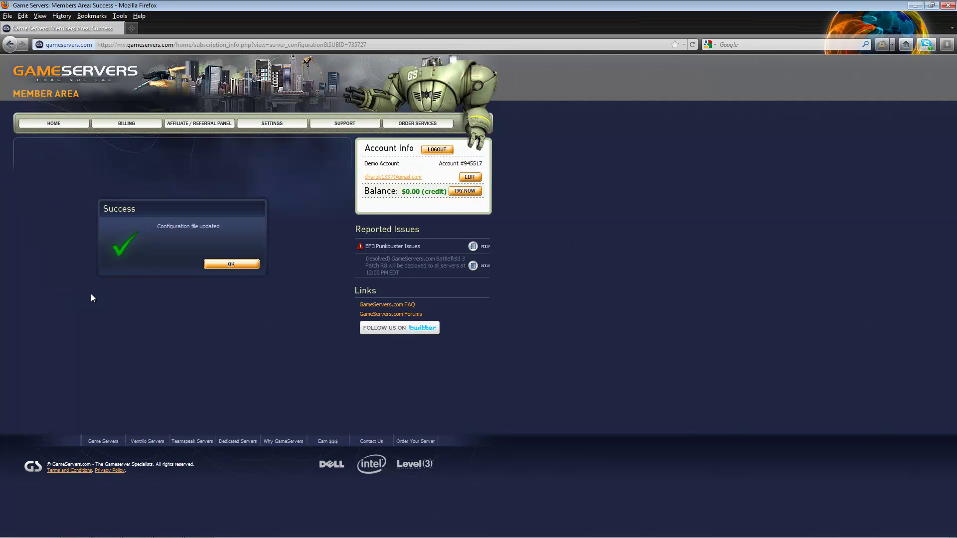
Restart the Procon layer server from the INFO page, then shrink the browser window.
{"action": "left_click", "coordinate": [228, 271]}
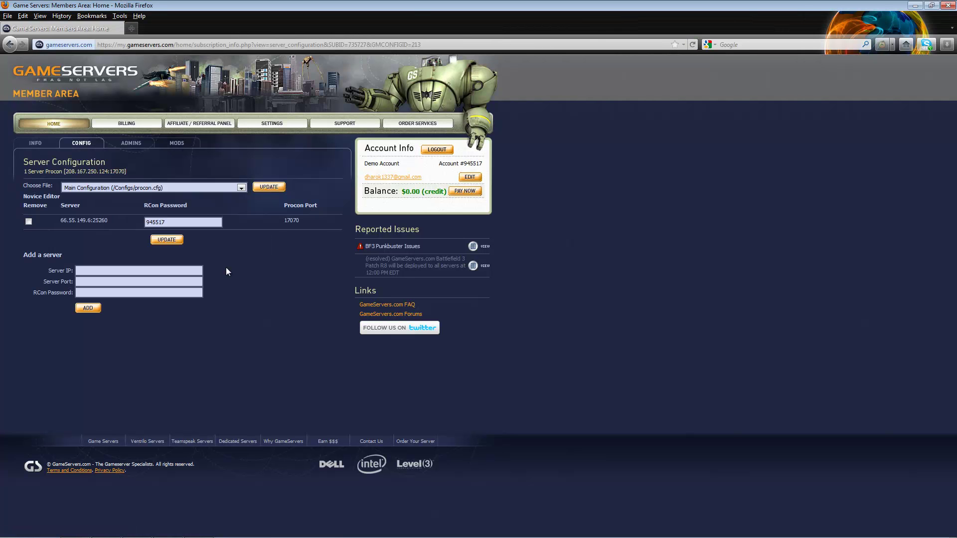
{"action": "left_click", "coordinate": [42, 146]}
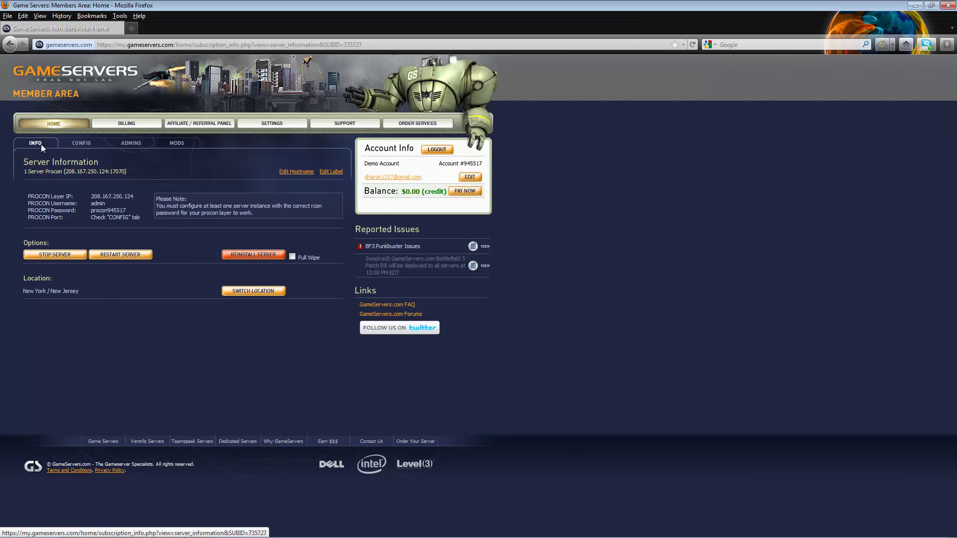
{"action": "left_click", "coordinate": [125, 255]}
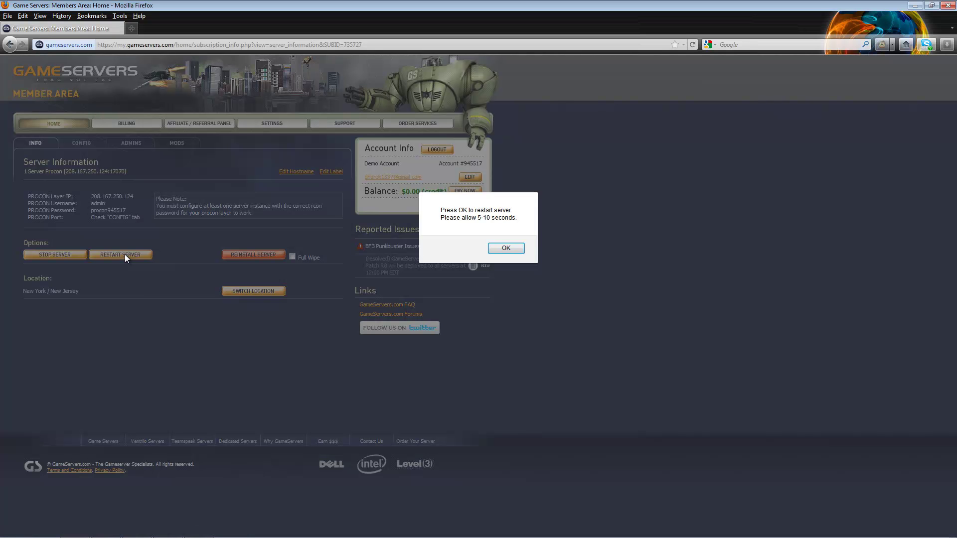
{"action": "left_click", "coordinate": [514, 249]}
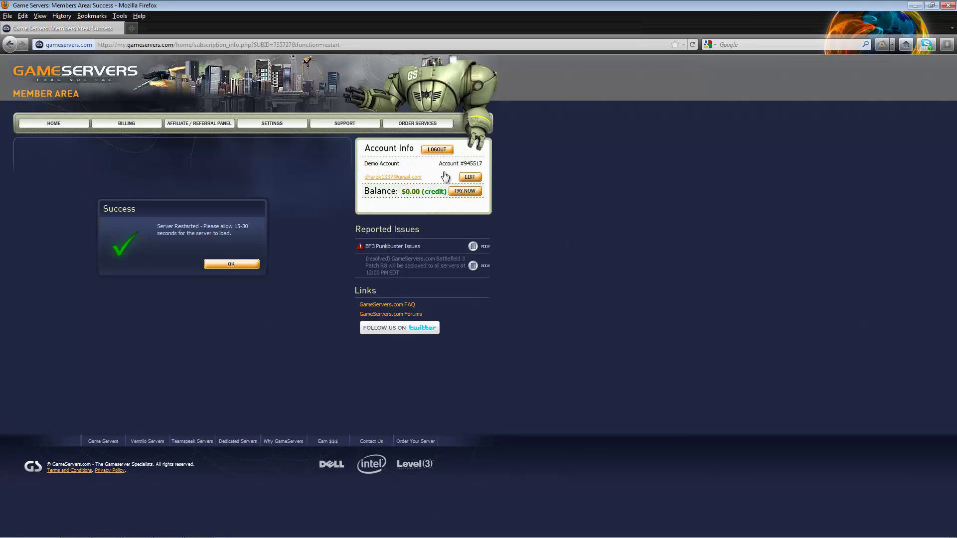
{"action": "left_click", "coordinate": [215, 268]}
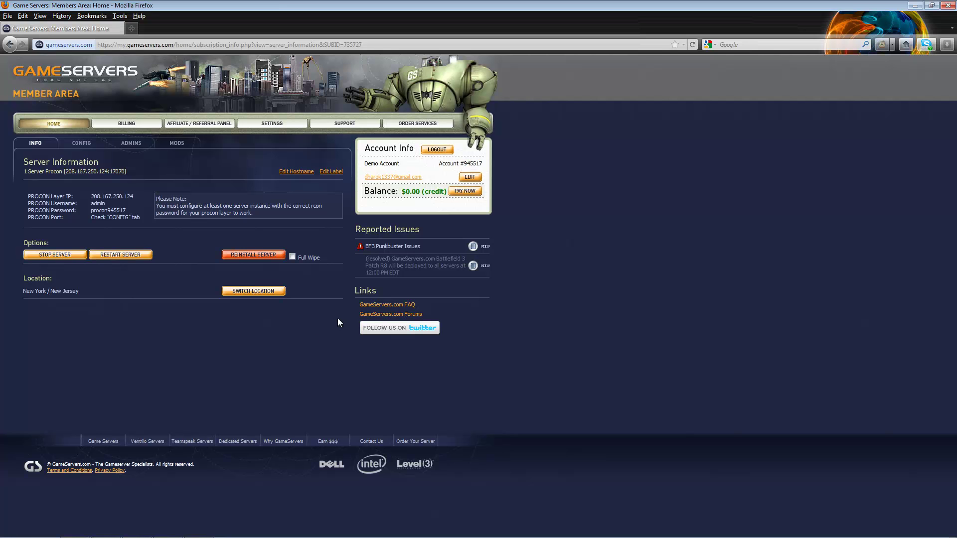
{"action": "left_click_drag", "start_coordinate": [287, 10], "coordinate": [703, 23]}
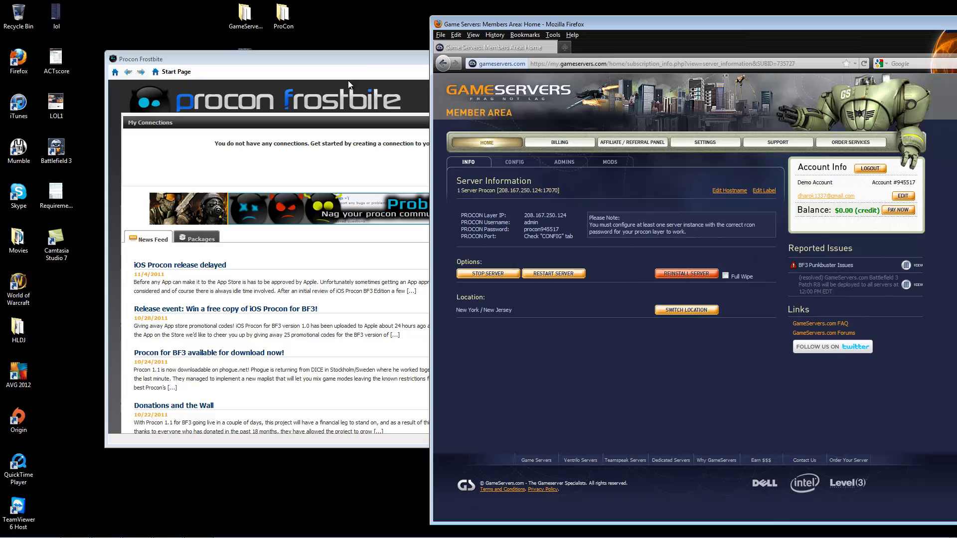
Create a connection to 208.167.250.124 port 17070 as admin with the layer password.
{"action": "left_click_drag", "start_coordinate": [372, 56], "coordinate": [262, 65]}
{"action": "left_click", "coordinate": [440, 182]}
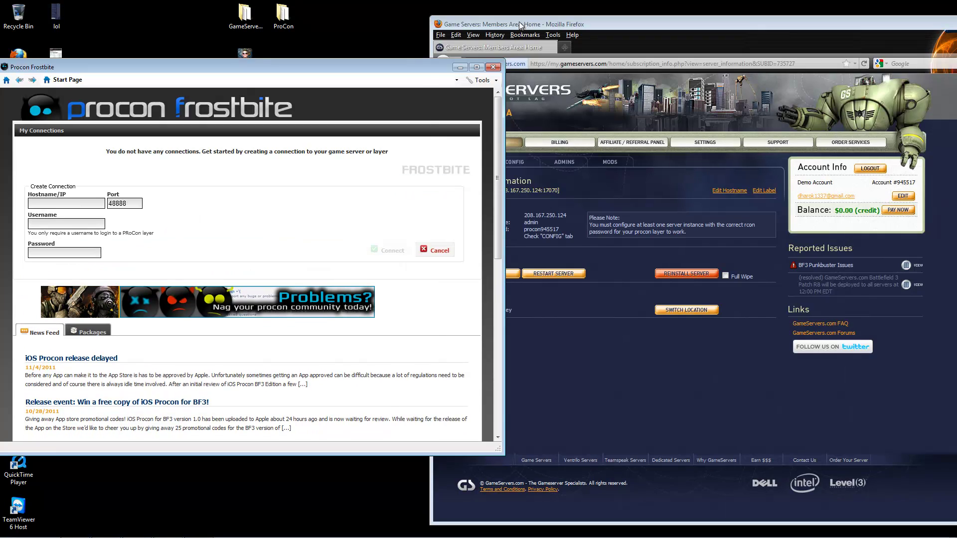
{"action": "left_click_drag", "start_coordinate": [519, 22], "coordinate": [595, 21]}
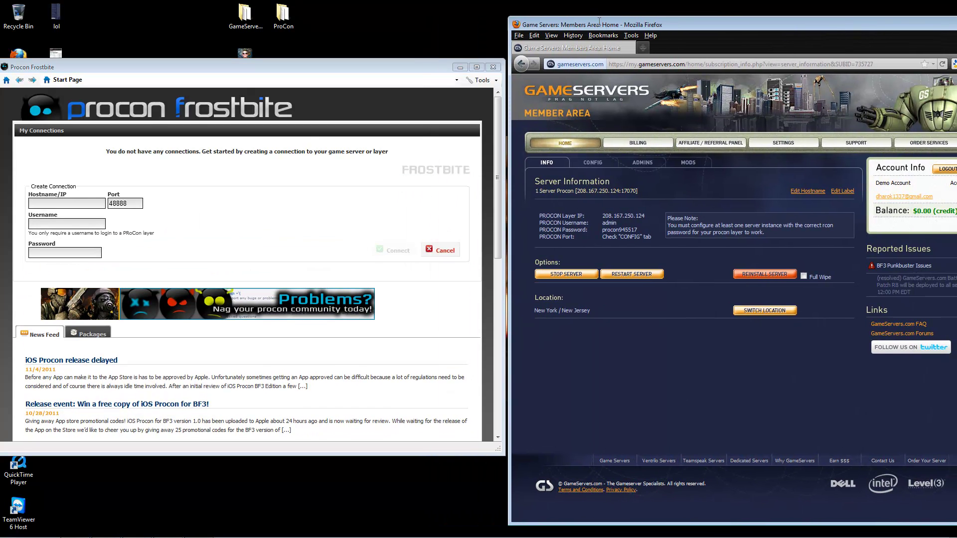
{"action": "left_click", "coordinate": [81, 201]}
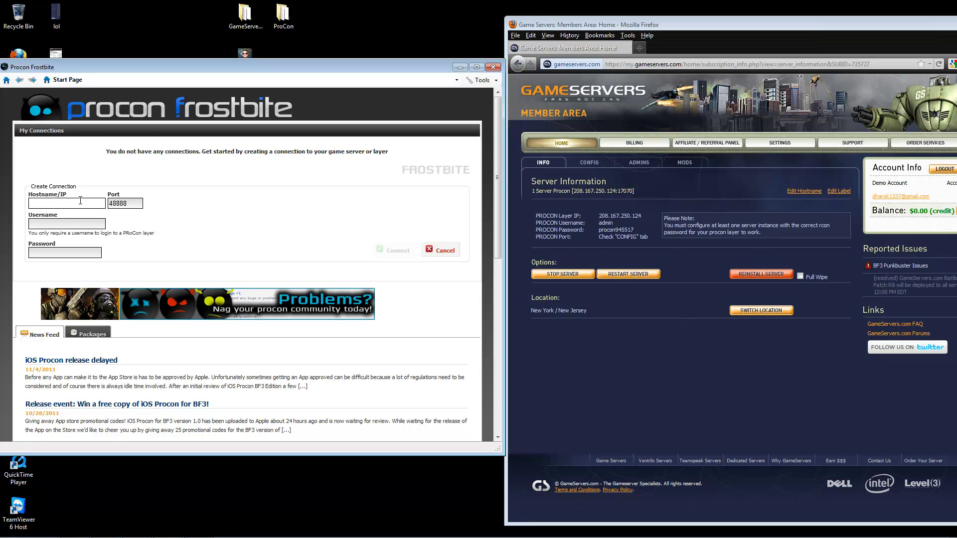
{"action": "type", "text": "208.167.250.124"}
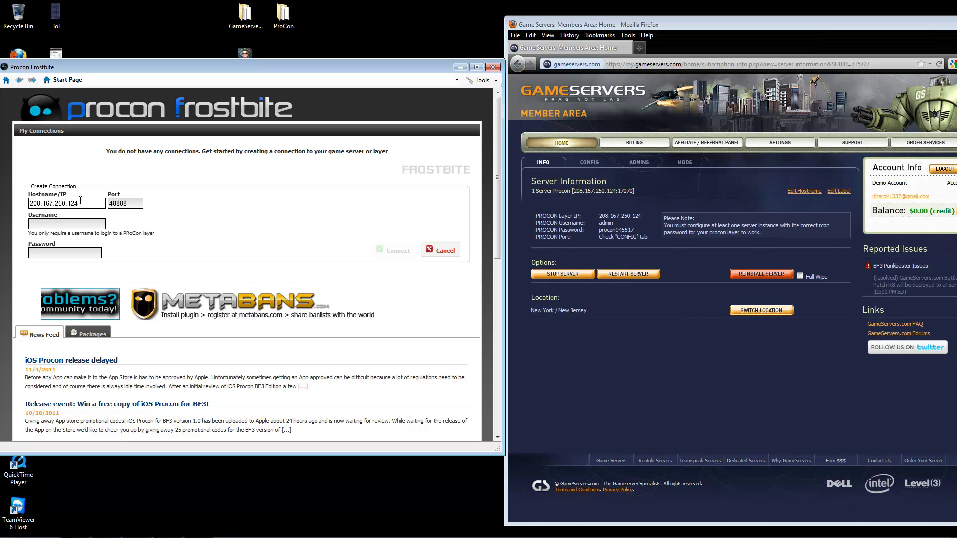
{"action": "key", "text": "Tab"}
{"action": "type", "text": "17070"}
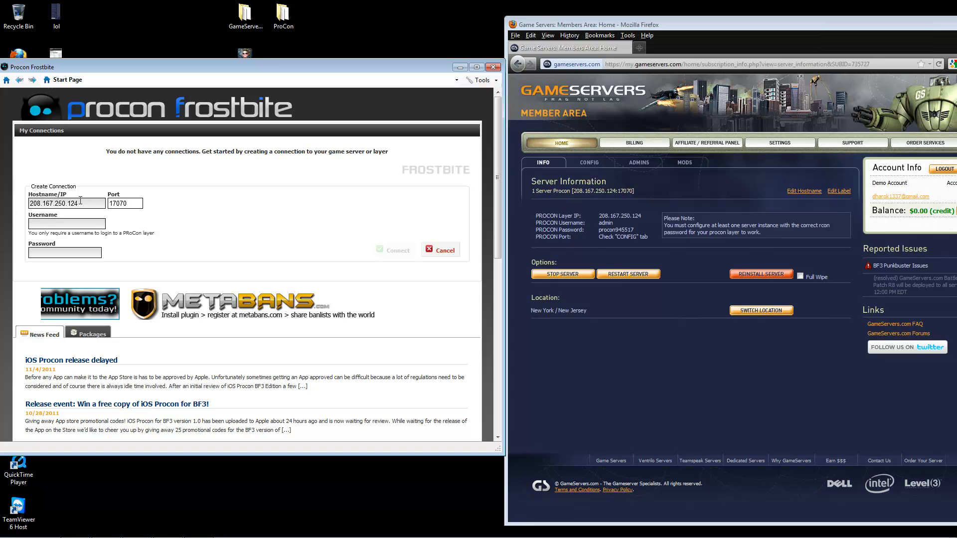
{"action": "key", "text": "Tab"}
{"action": "type", "text": "admi"}
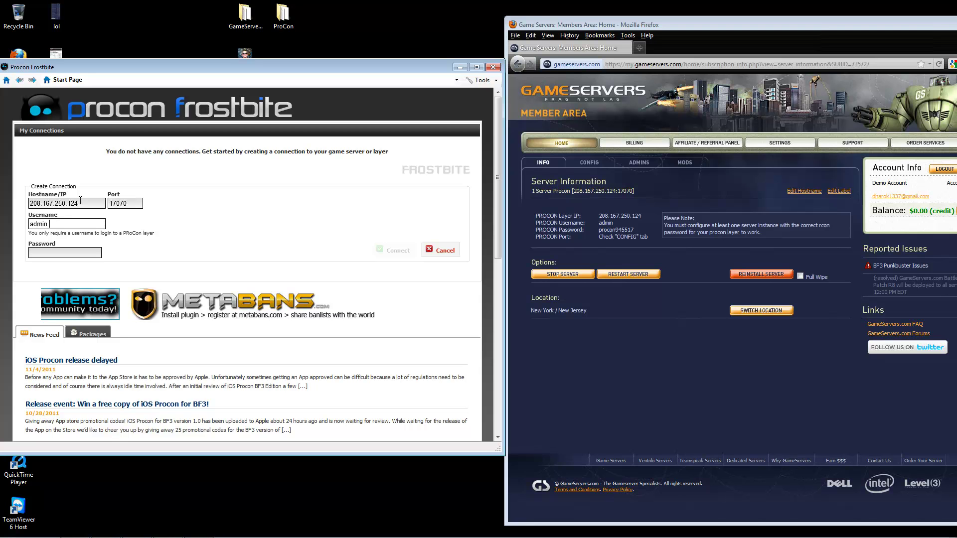
{"action": "key", "text": "Tab"}
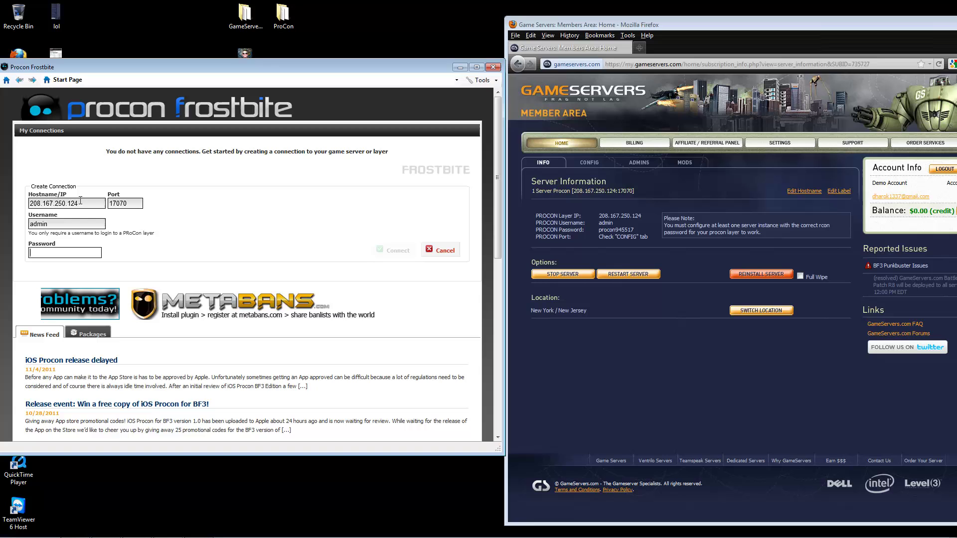
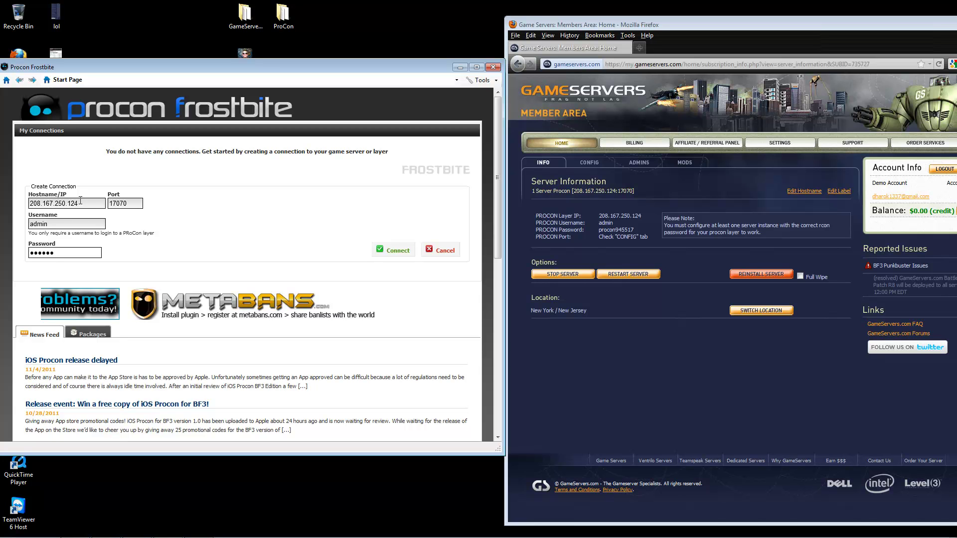
{"action": "left_click", "coordinate": [395, 250]}
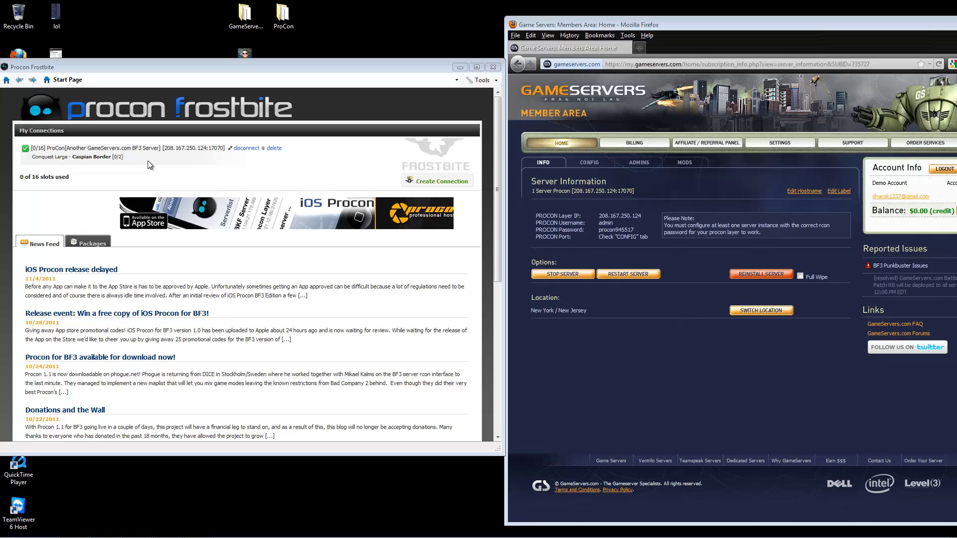
Open the connected BF3 server and show the Parent Layer Control plugin list.
{"action": "left_click", "coordinate": [163, 154]}
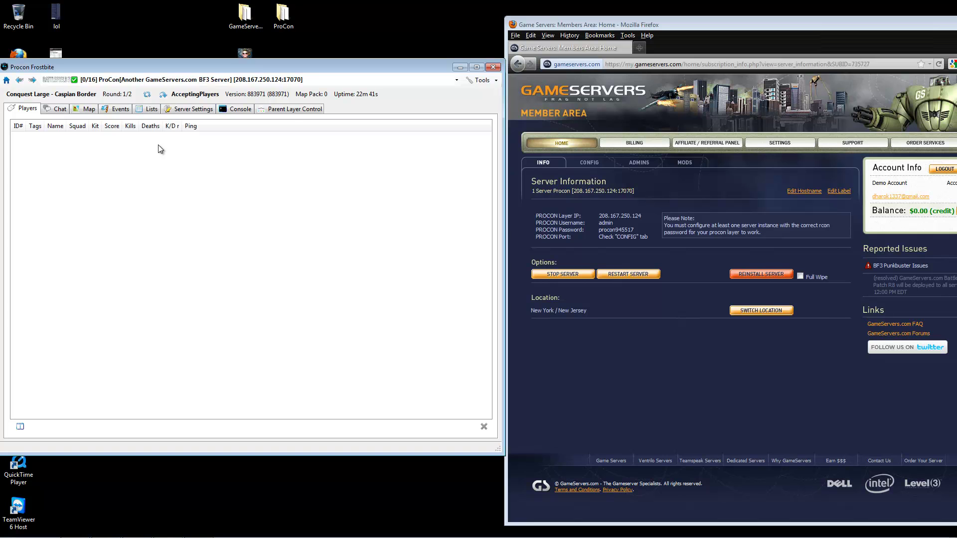
{"action": "left_click", "coordinate": [303, 109]}
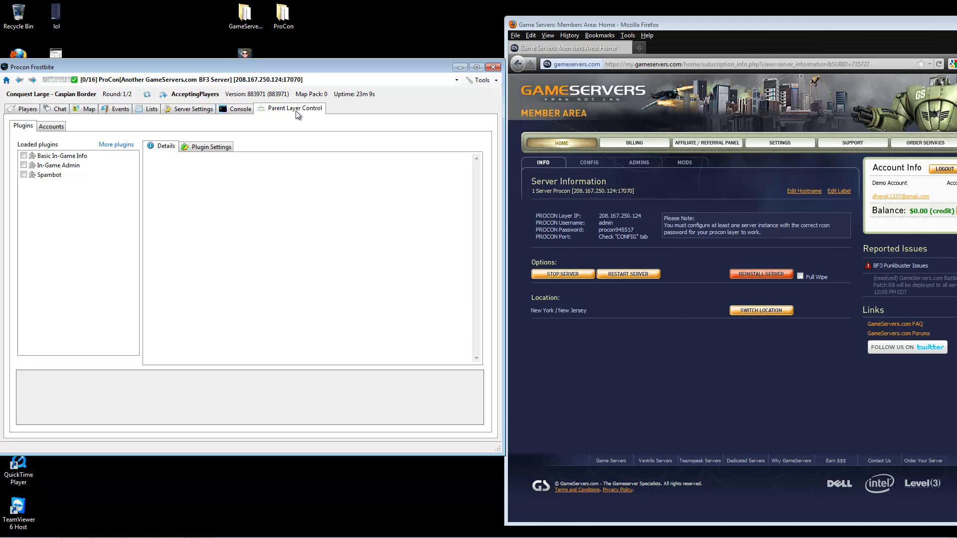
Create the layer account RightE with a password and select it in the accounts list.
{"action": "left_click", "coordinate": [52, 127]}
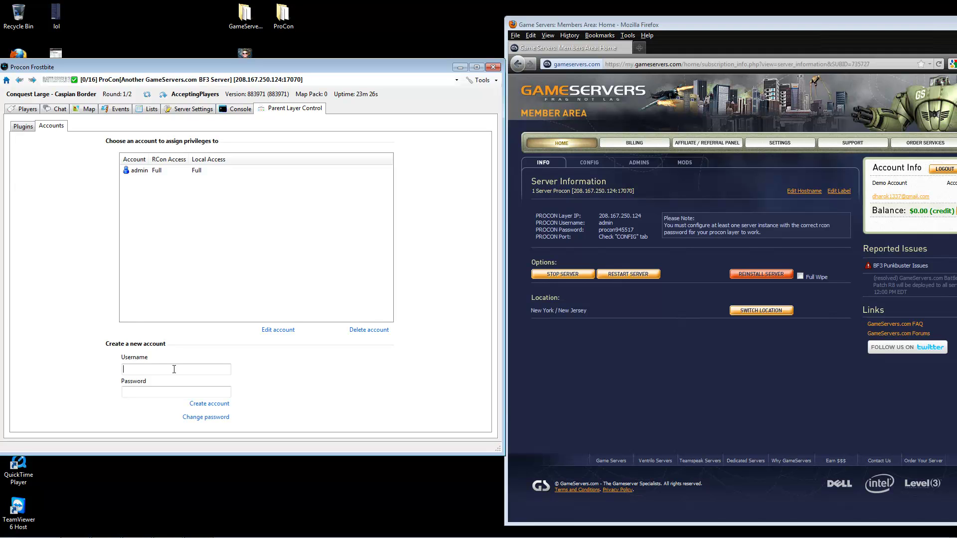
{"action": "type", "text": "RightE"}
{"action": "key", "text": "Tab"}
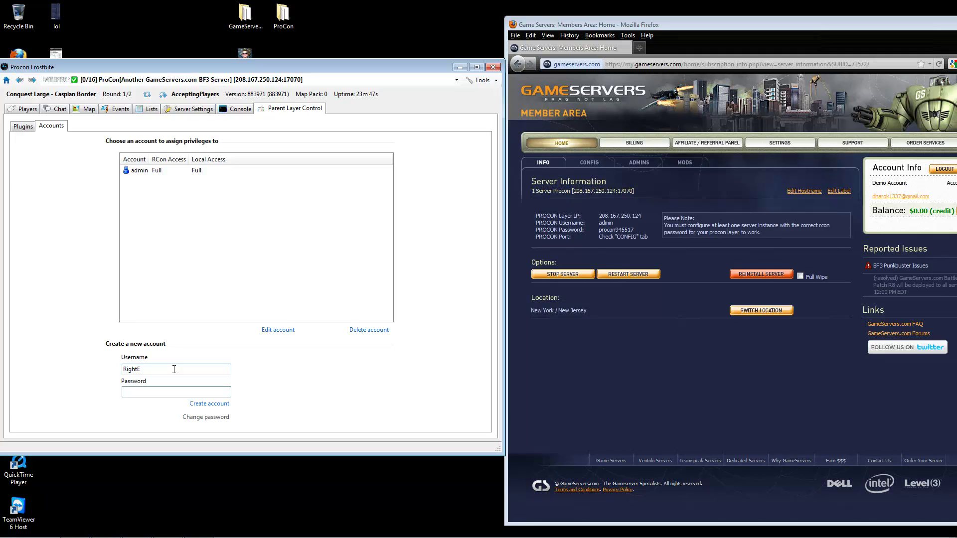
{"action": "type", "text": "password"}
{"action": "left_click", "coordinate": [210, 405]}
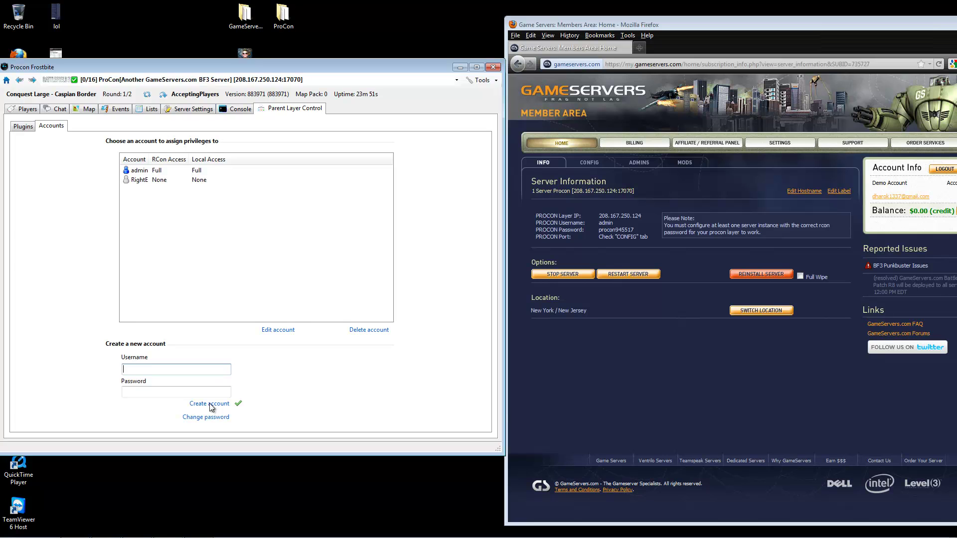
{"action": "left_click", "coordinate": [153, 180]}
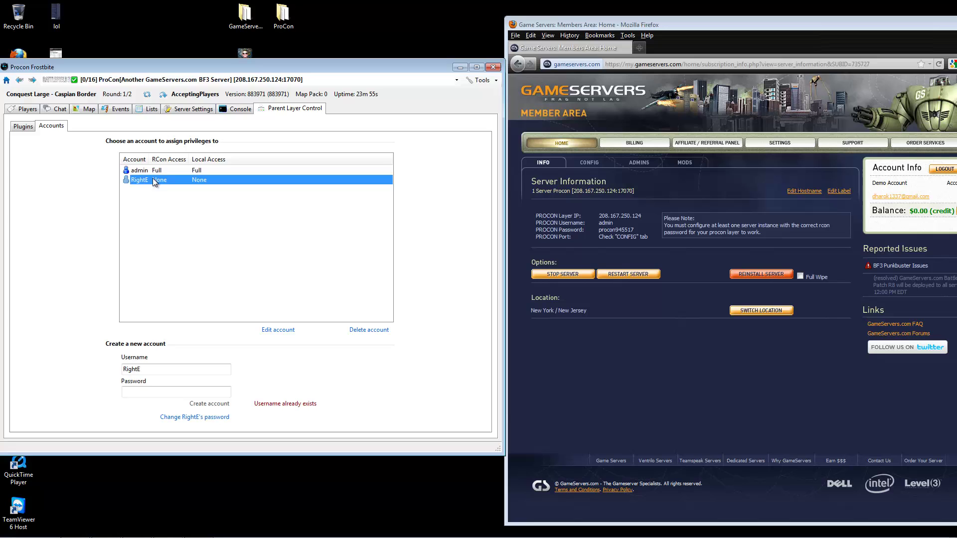
Give RightE remote console access, account, plugin and local command rights, and server shutdown.
{"action": "left_click", "coordinate": [278, 330]}
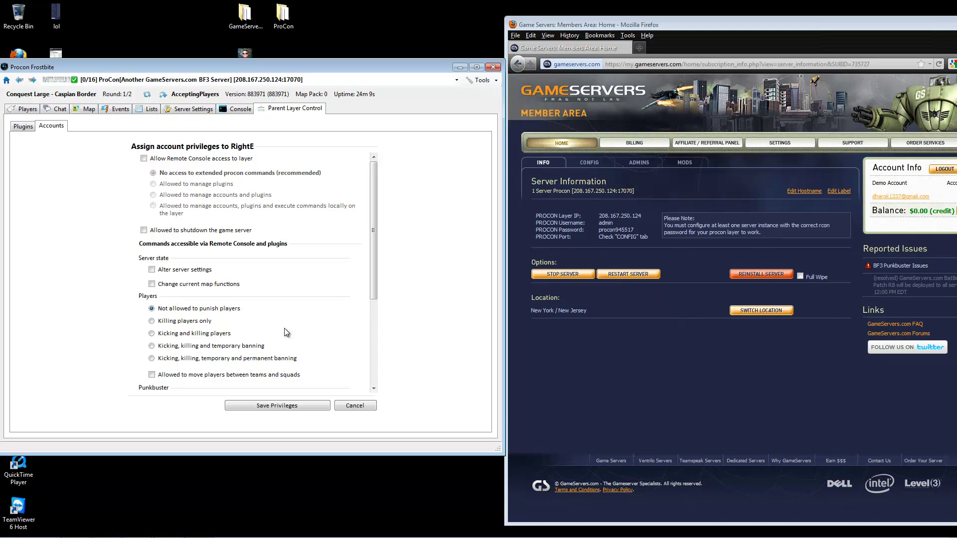
{"action": "left_click", "coordinate": [163, 162]}
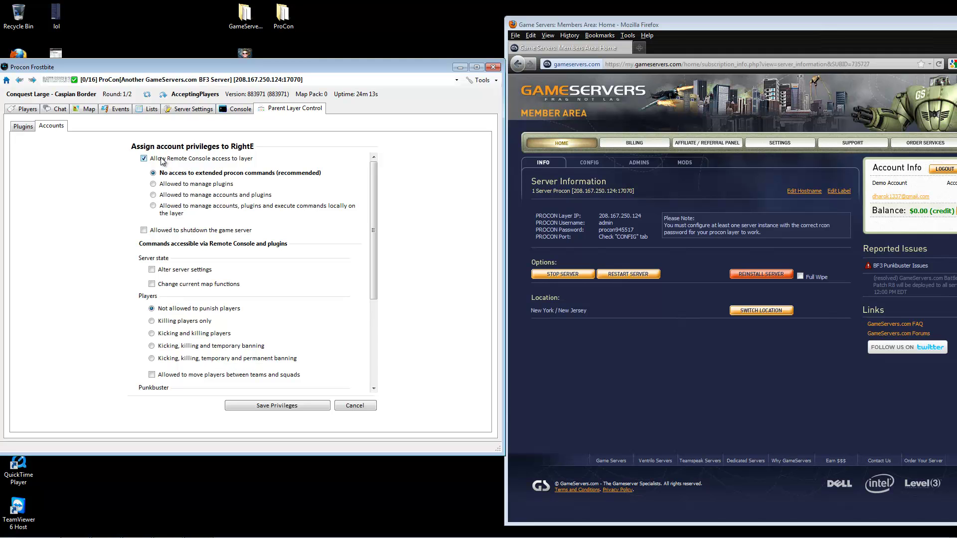
{"action": "left_click", "coordinate": [166, 205]}
{"action": "left_click", "coordinate": [144, 231]}
{"action": "scroll", "coordinate": [287, 255], "scroll_direction": "down", "scroll_amount": 2}
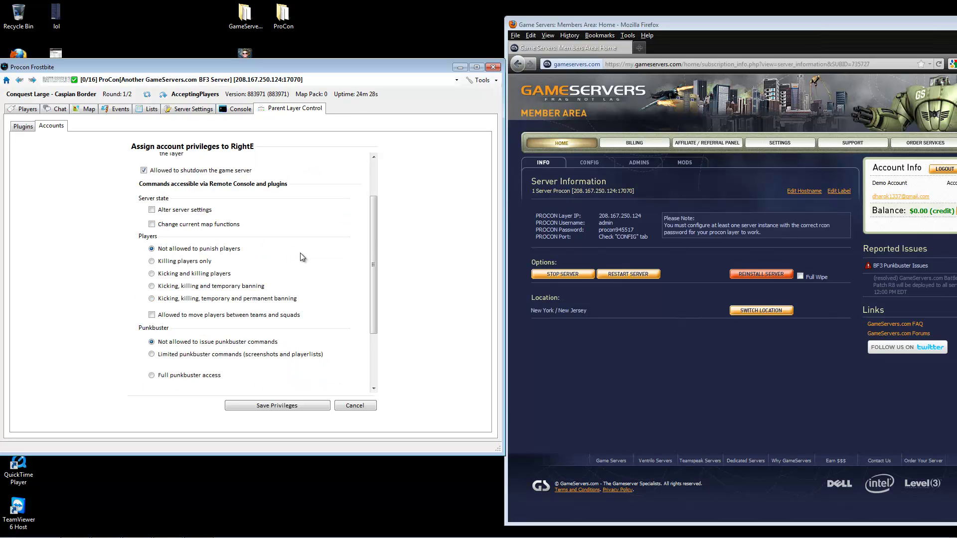
{"action": "left_click", "coordinate": [169, 211]}
{"action": "left_click", "coordinate": [174, 225]}
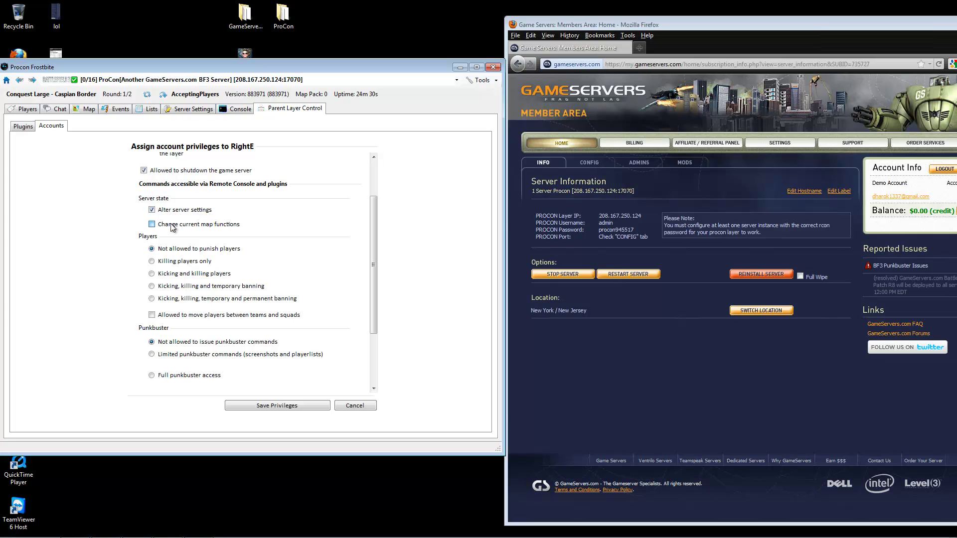
{"action": "left_click", "coordinate": [165, 297]}
{"action": "left_click", "coordinate": [157, 316]}
{"action": "scroll", "coordinate": [165, 339], "scroll_direction": "down", "scroll_amount": 3}
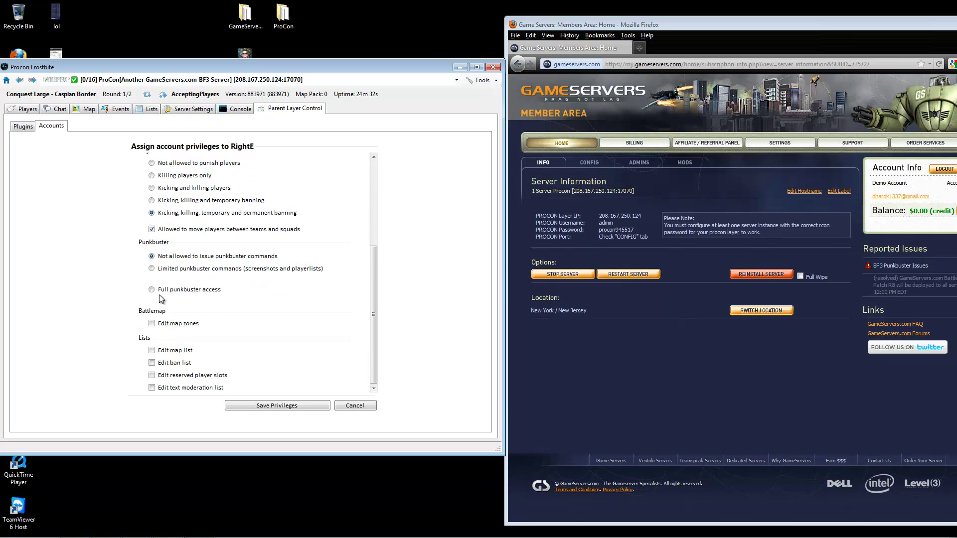
{"action": "left_click", "coordinate": [152, 290]}
{"action": "left_click", "coordinate": [152, 324]}
{"action": "left_click", "coordinate": [152, 351]}
{"action": "left_click", "coordinate": [152, 363]}
{"action": "left_click", "coordinate": [152, 375]}
{"action": "left_click", "coordinate": [152, 388]}
{"action": "left_click", "coordinate": [287, 406]}
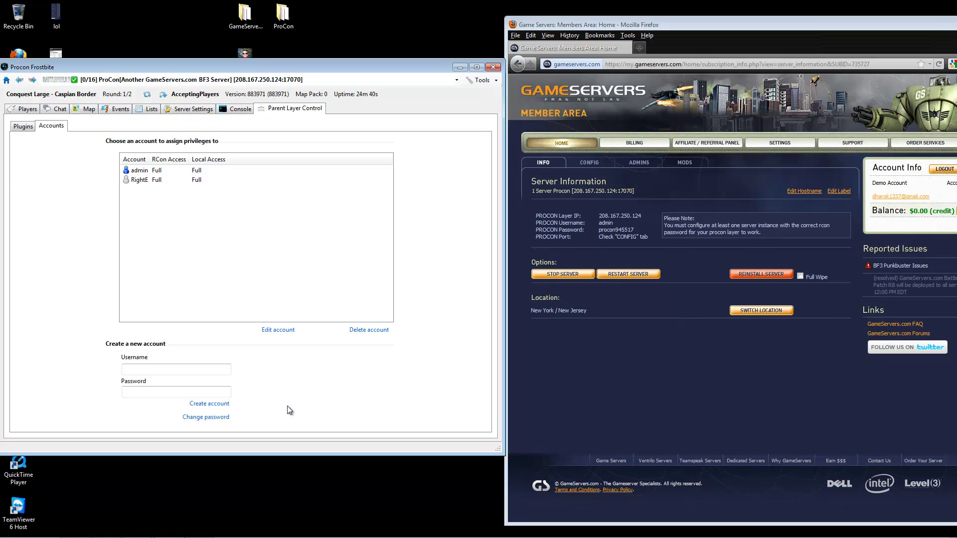
Enable the In-Game Admin plugin under Plugins and view its 3.3.0.0 details.
{"action": "left_click", "coordinate": [20, 128]}
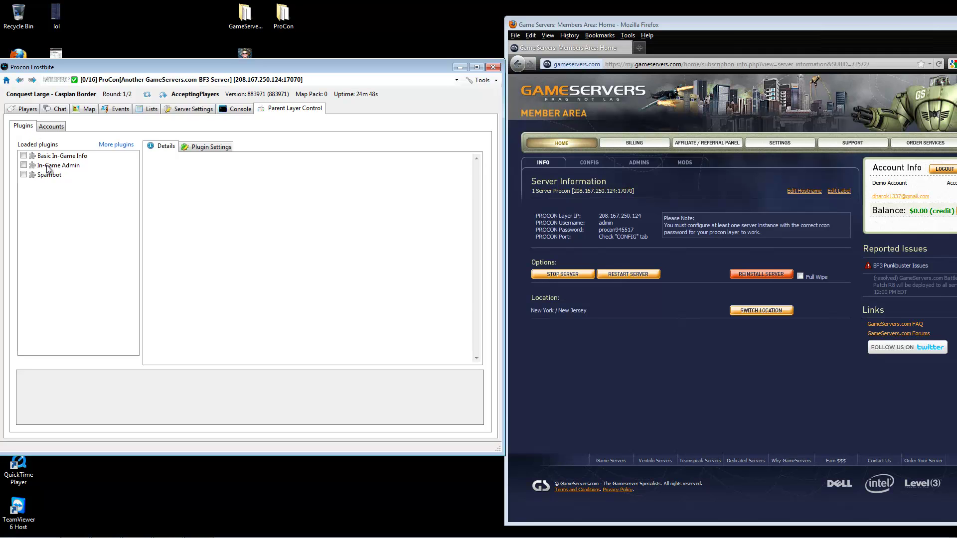
{"action": "left_click", "coordinate": [24, 166]}
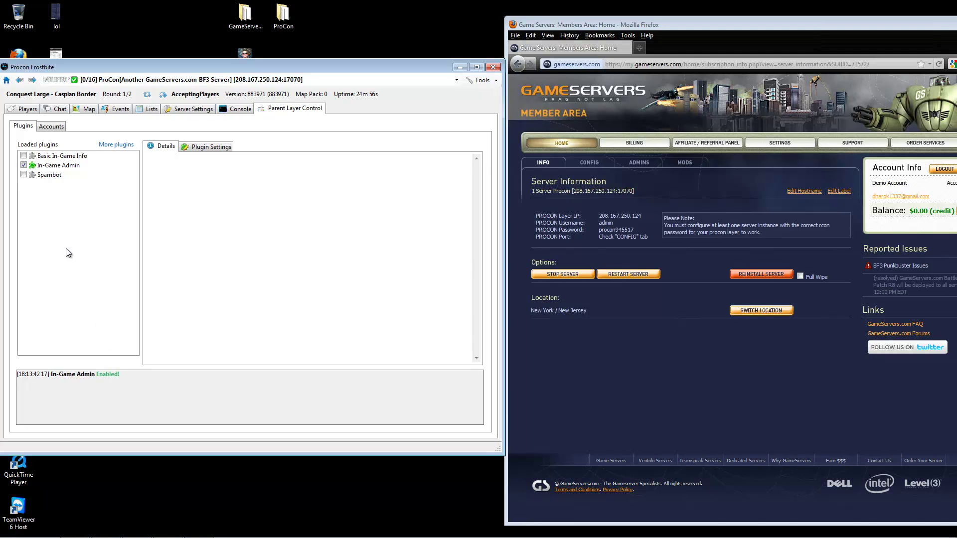
{"action": "left_click", "coordinate": [70, 168]}
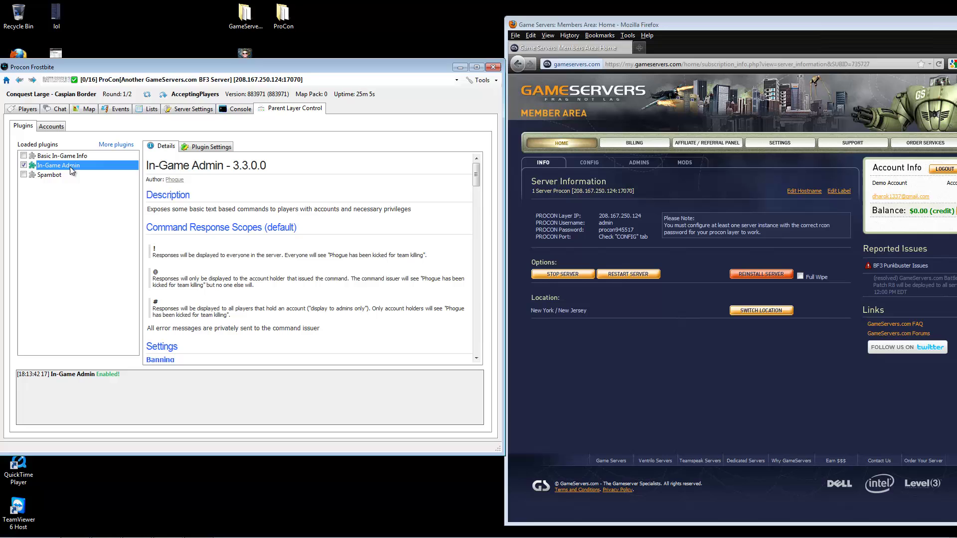
{"action": "left_click", "coordinate": [291, 195]}
{"action": "scroll", "coordinate": [309, 206], "scroll_direction": "down", "scroll_amount": 1}
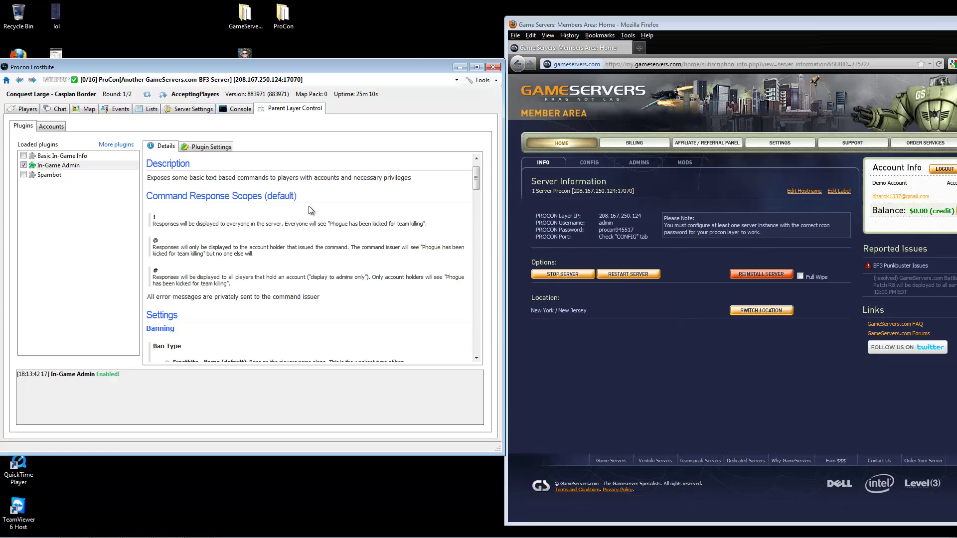
{"action": "scroll", "coordinate": [310, 206], "scroll_direction": "down", "scroll_amount": 3}
{"action": "scroll", "coordinate": [309, 206], "scroll_direction": "down", "scroll_amount": 5}
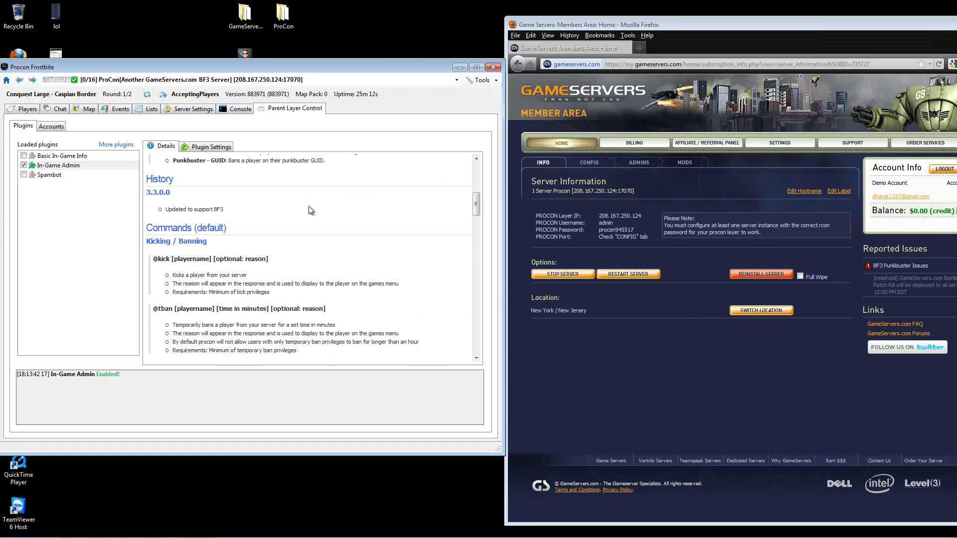
{"action": "scroll", "coordinate": [309, 206], "scroll_direction": "down", "scroll_amount": 2}
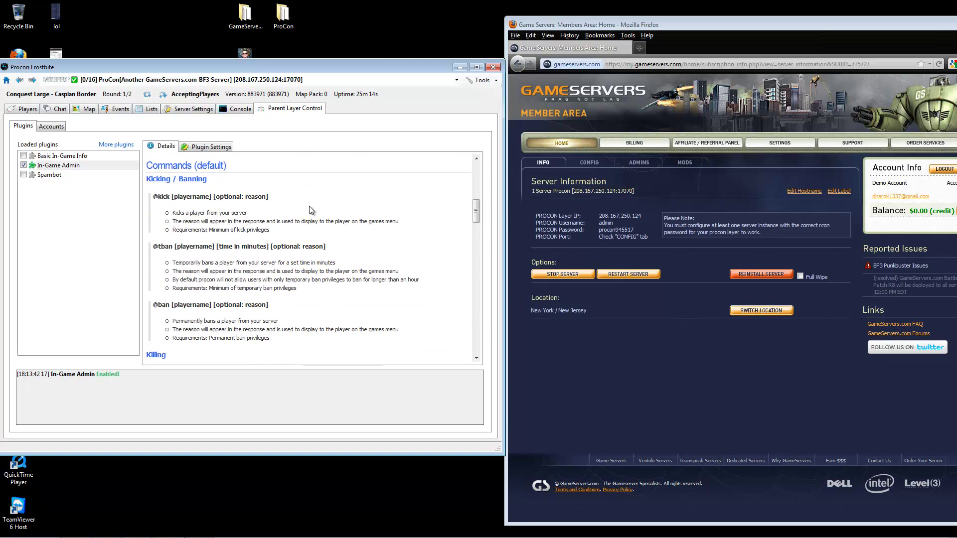
{"action": "scroll", "coordinate": [309, 205], "scroll_direction": "down", "scroll_amount": 2}
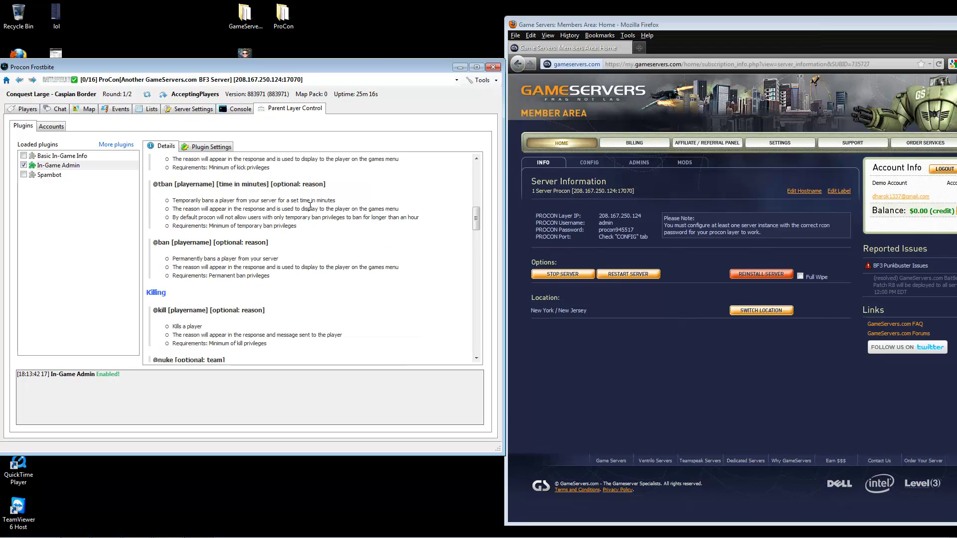
{"action": "scroll", "coordinate": [310, 206], "scroll_direction": "down", "scroll_amount": 4}
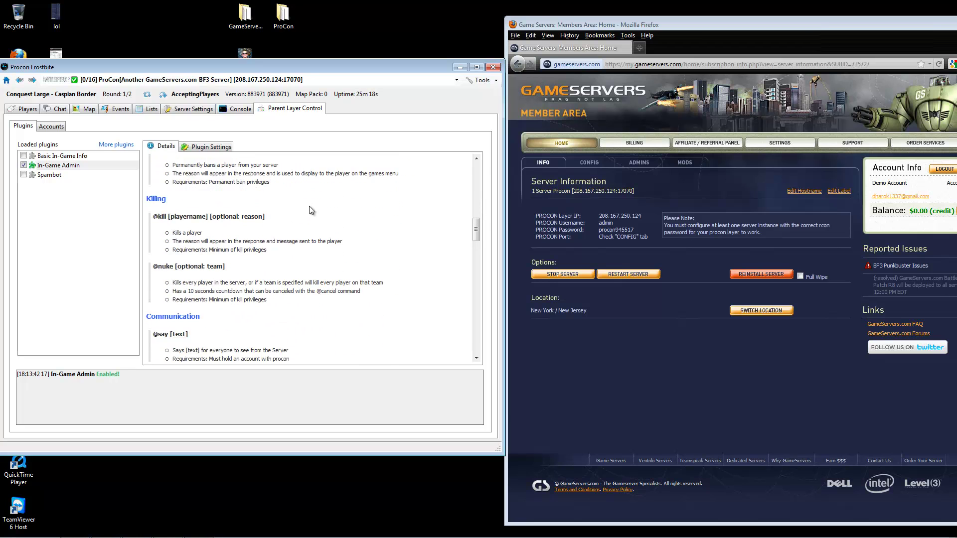
{"action": "scroll", "coordinate": [309, 206], "scroll_direction": "down", "scroll_amount": 4}
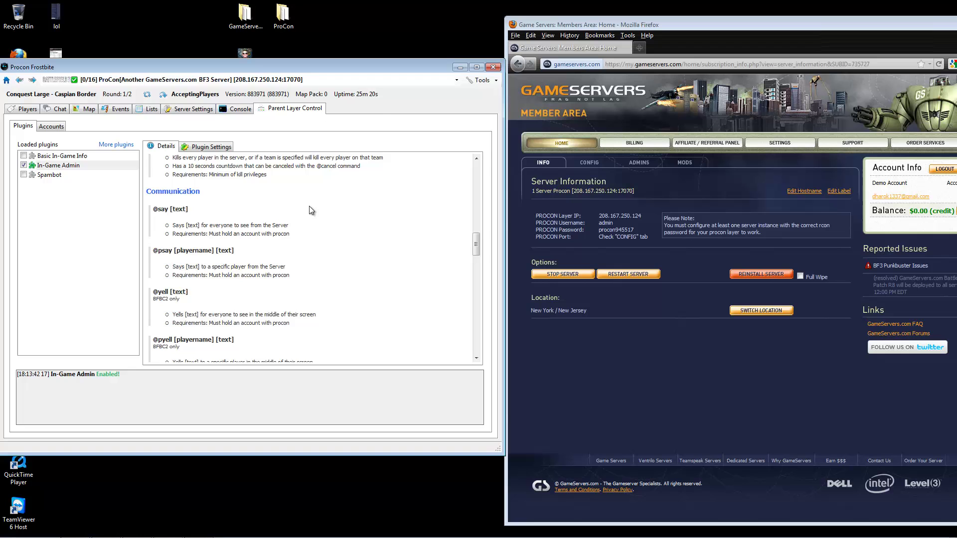
{"action": "scroll", "coordinate": [309, 206], "scroll_direction": "down", "scroll_amount": 4}
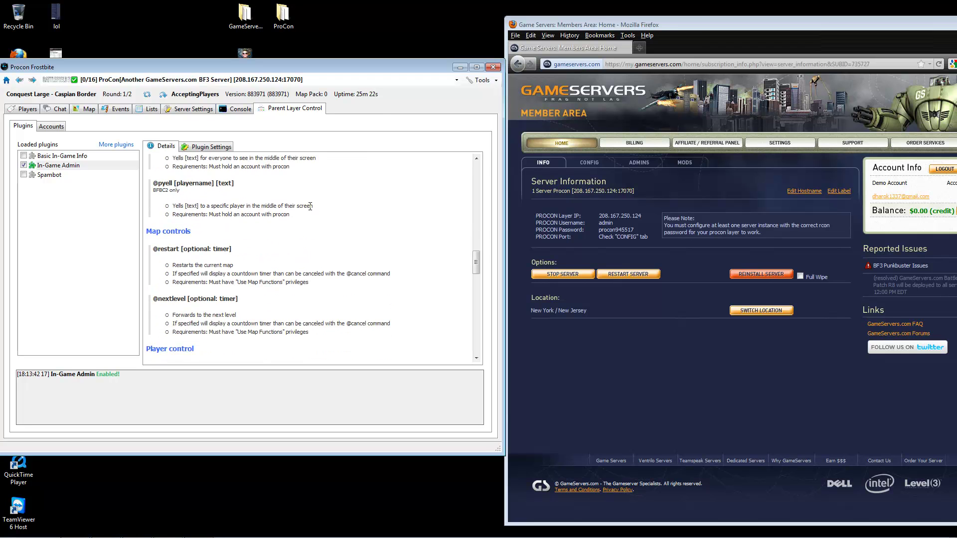
{"action": "scroll", "coordinate": [309, 210], "scroll_direction": "down", "scroll_amount": 4}
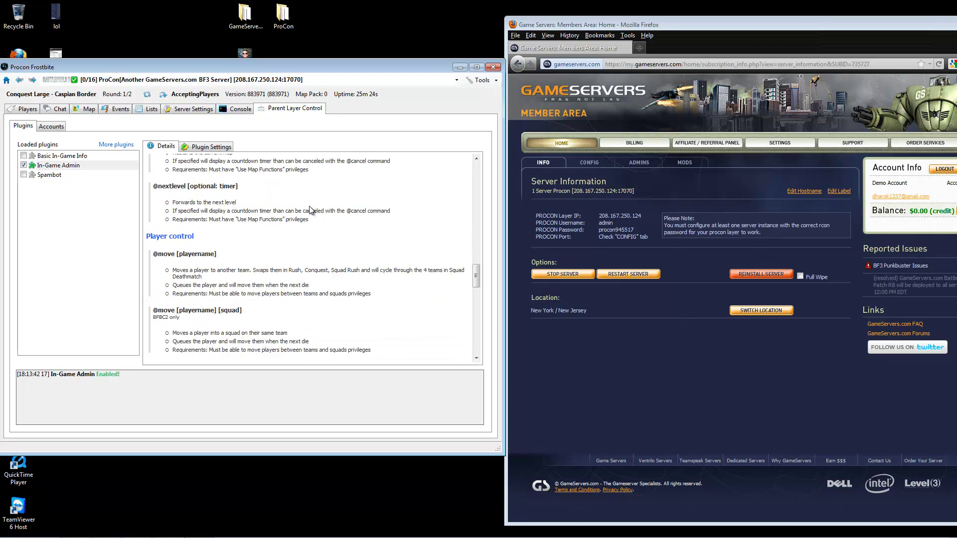
{"action": "scroll", "coordinate": [309, 206], "scroll_direction": "down", "scroll_amount": 4}
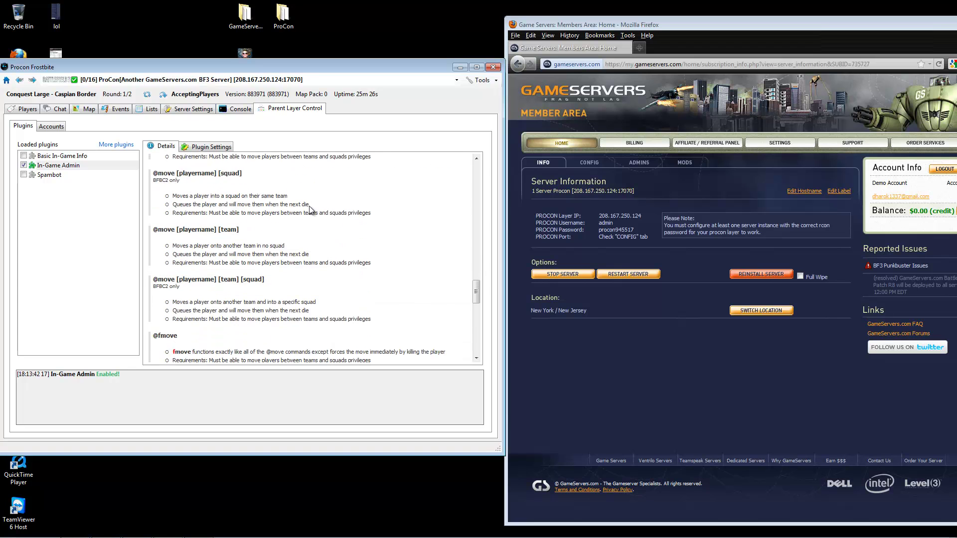
{"action": "scroll", "coordinate": [309, 210], "scroll_direction": "down", "scroll_amount": 3}
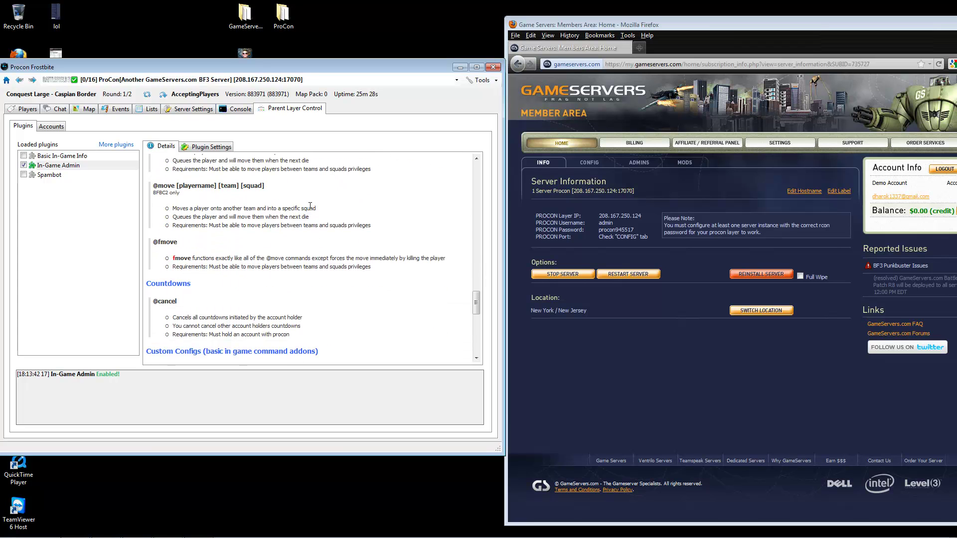
{"action": "scroll", "coordinate": [309, 206], "scroll_direction": "down", "scroll_amount": 3}
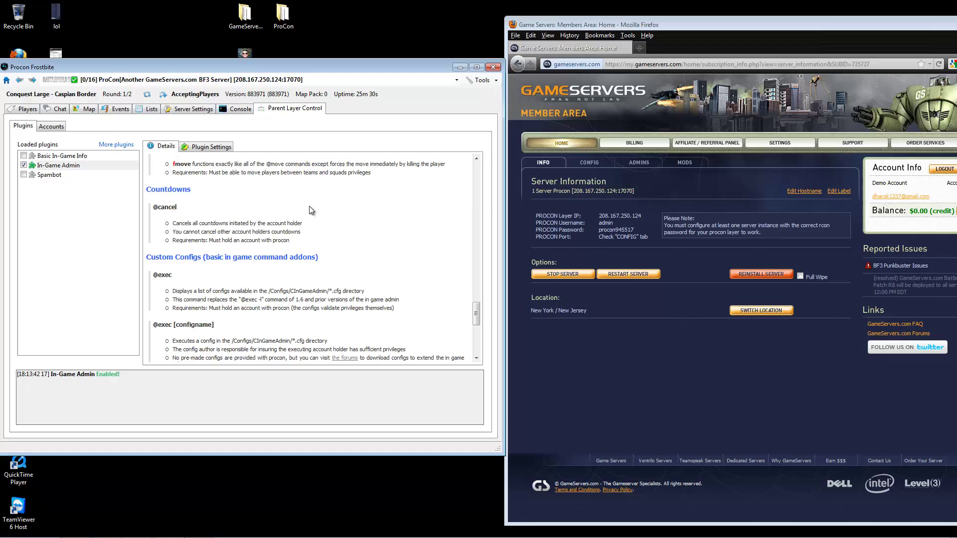
{"action": "scroll", "coordinate": [309, 205], "scroll_direction": "down", "scroll_amount": 7}
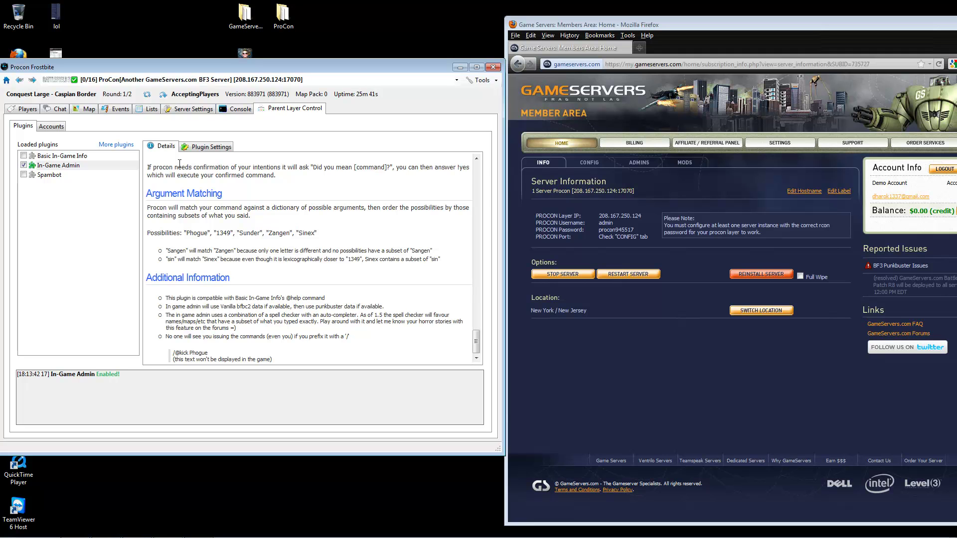
Show the Accounts list with admin and RightE both holding Full access.
{"action": "left_click", "coordinate": [53, 127]}
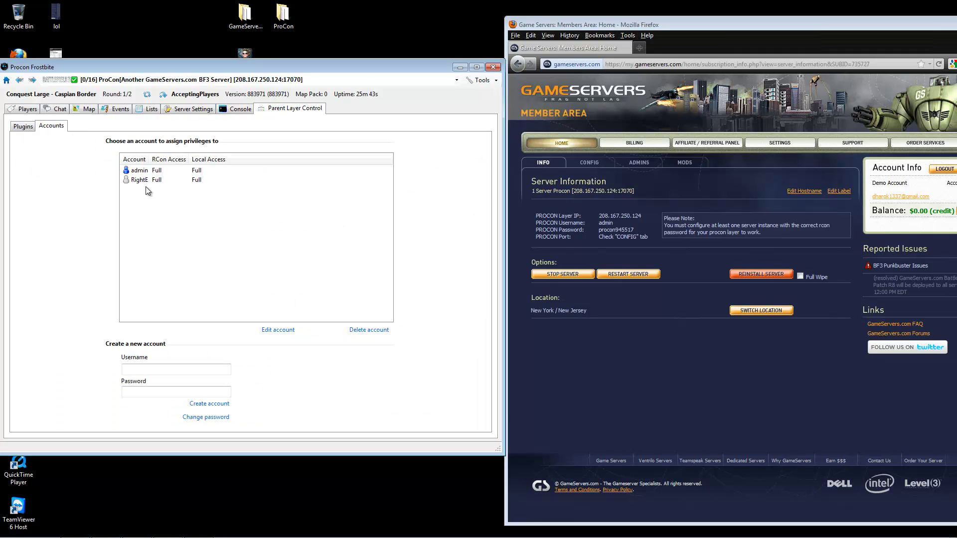